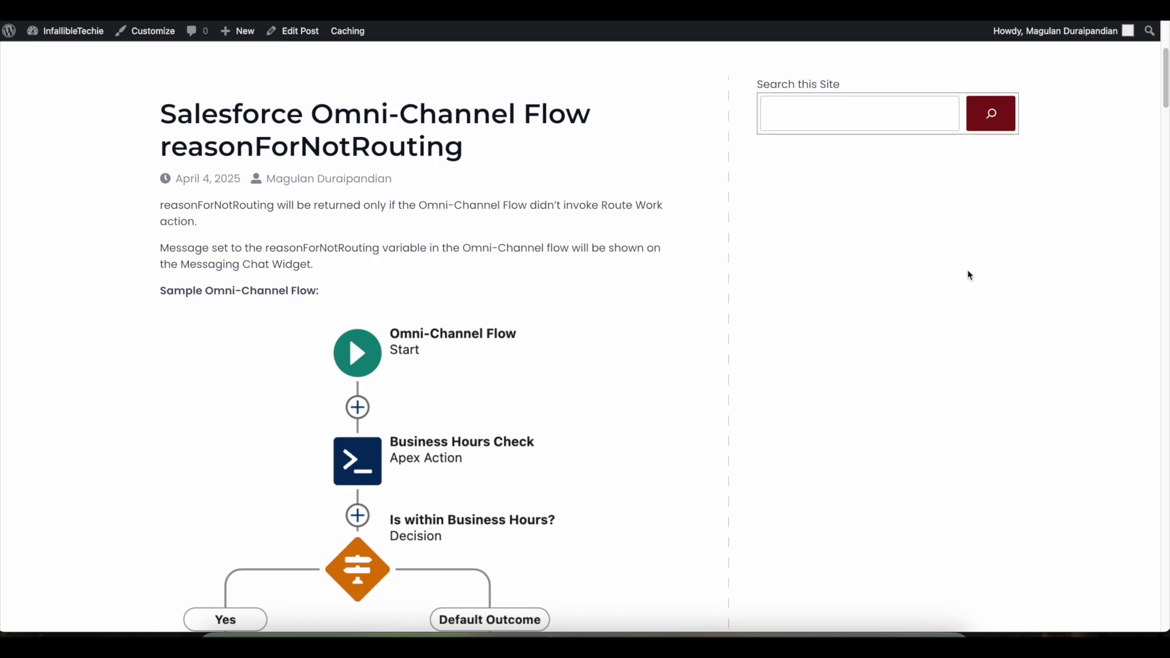
Highlight the after-hours reply and its emergency number in the chat widget, then return to the Service Console
scroll(535, 364, down, 1)
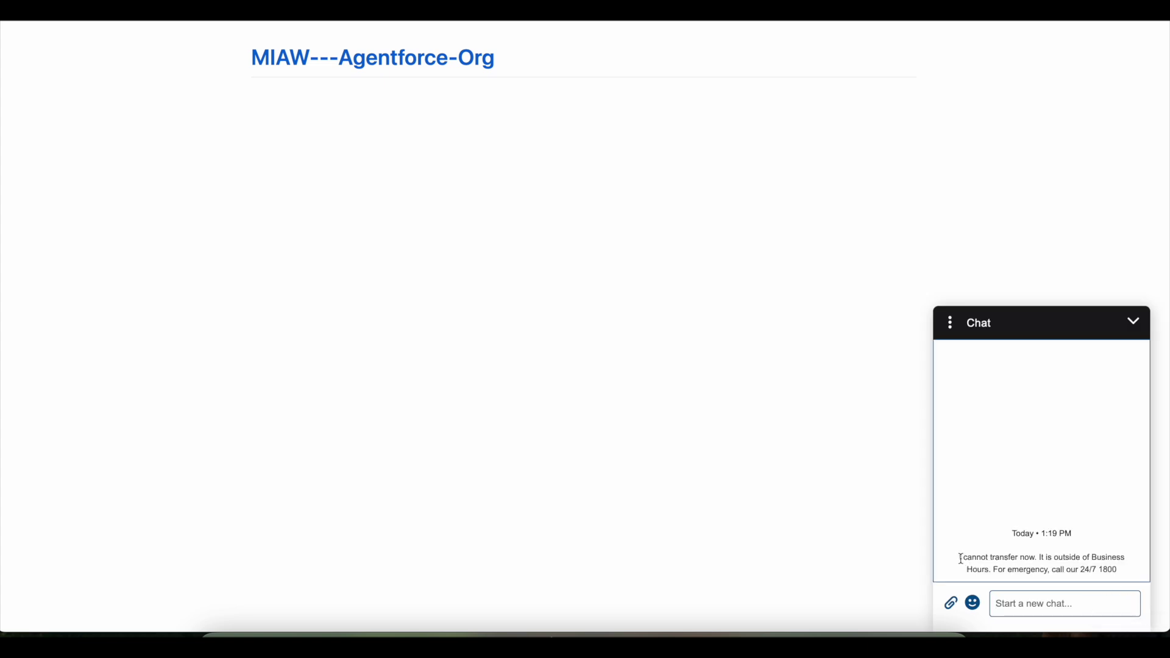
drag(963, 557, 1048, 557)
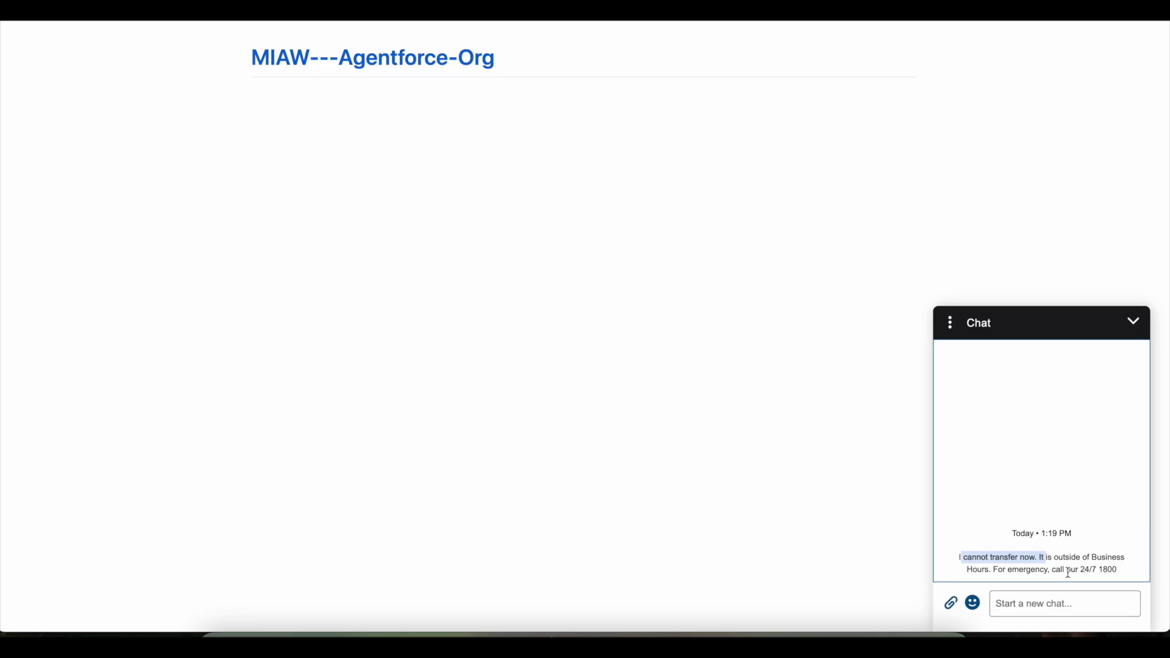
drag(1127, 574, 1062, 571)
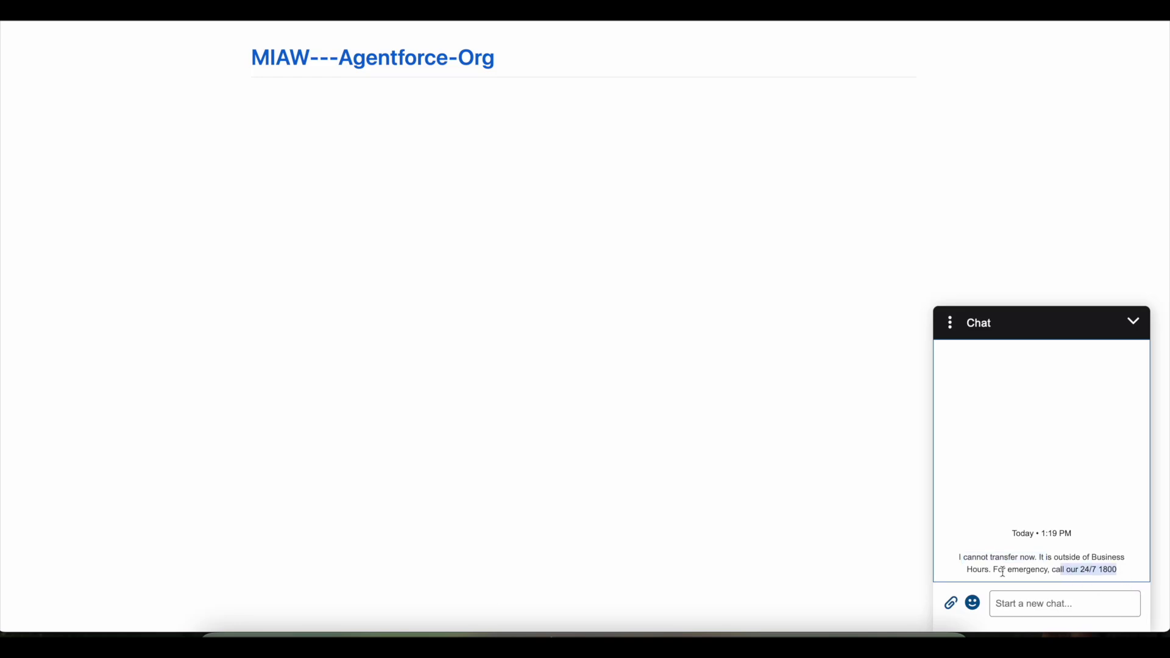
click(475, 636)
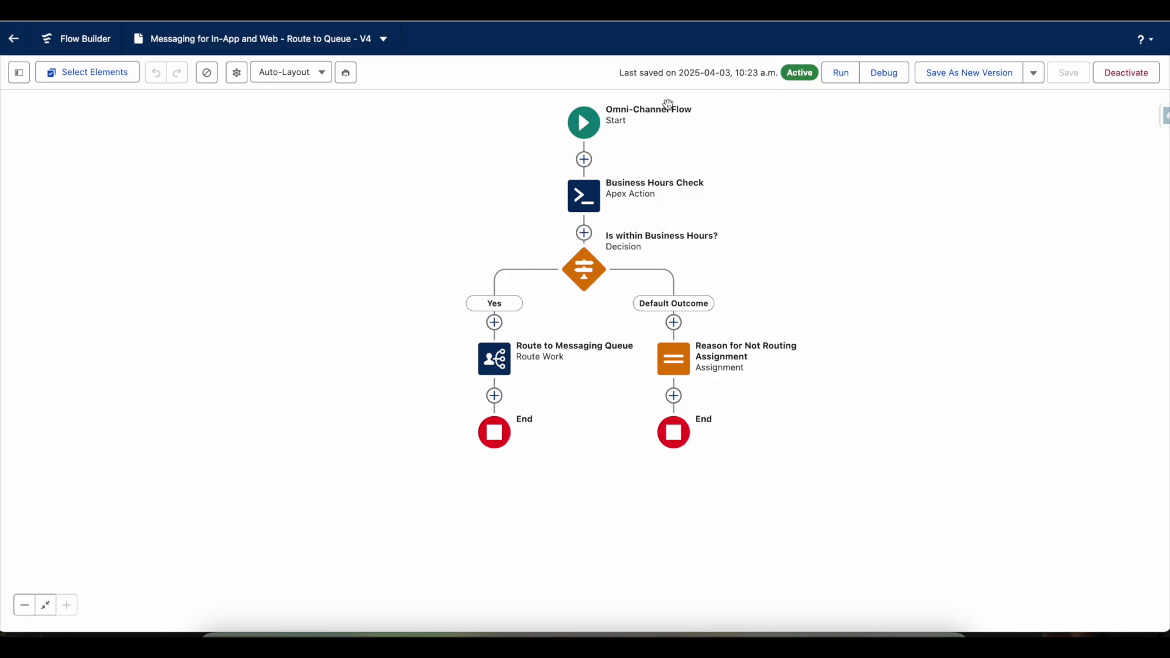
Open the Business Hours Check action in the 'Messaging for In-App and Web - Route to Queue - V4' flow
click(586, 200)
double_click(585, 202)
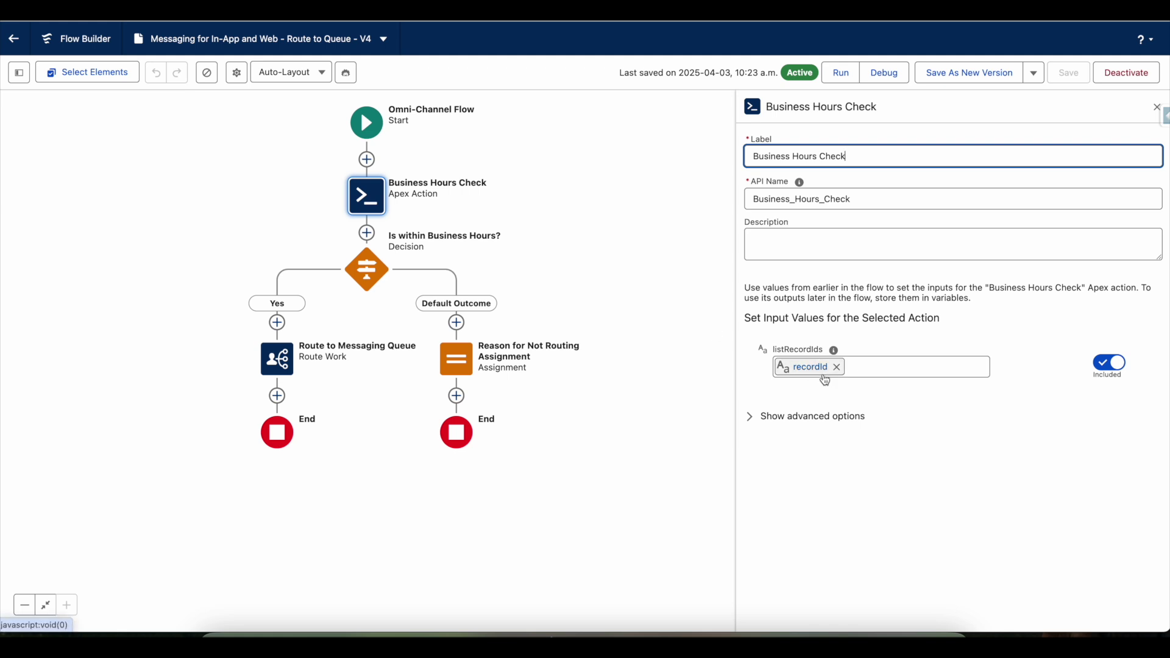
Reveal the action's advanced options and point out the isWithinBusinessHours and strMessage outputs
click(753, 420)
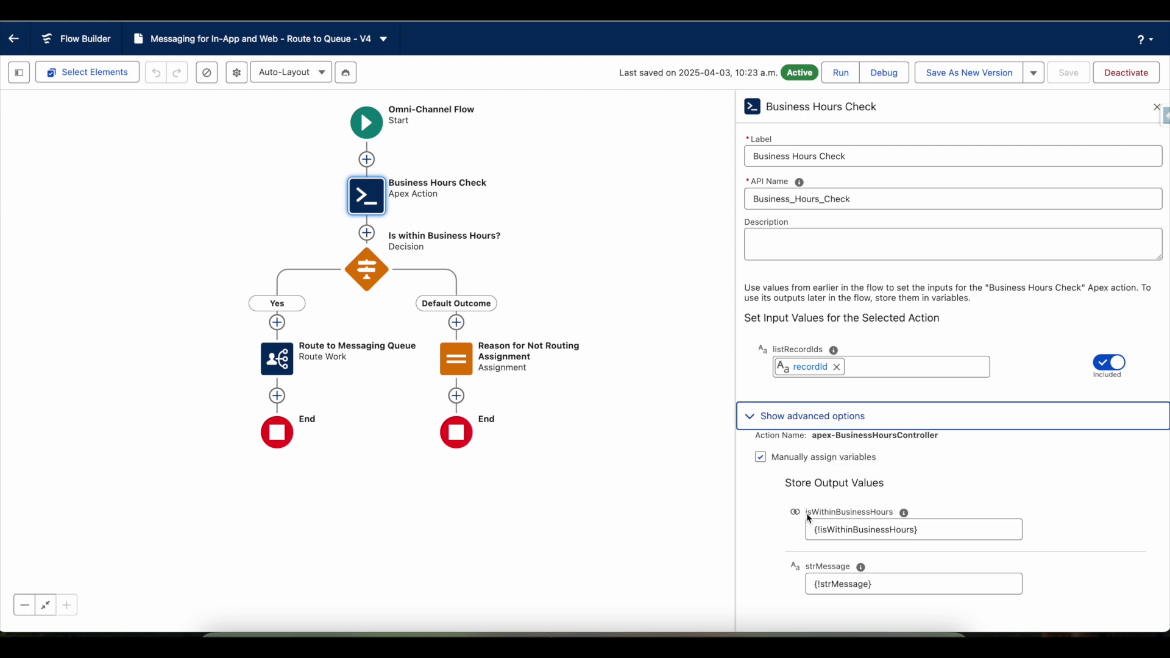
double_click(853, 513)
mouse_move(911, 518)
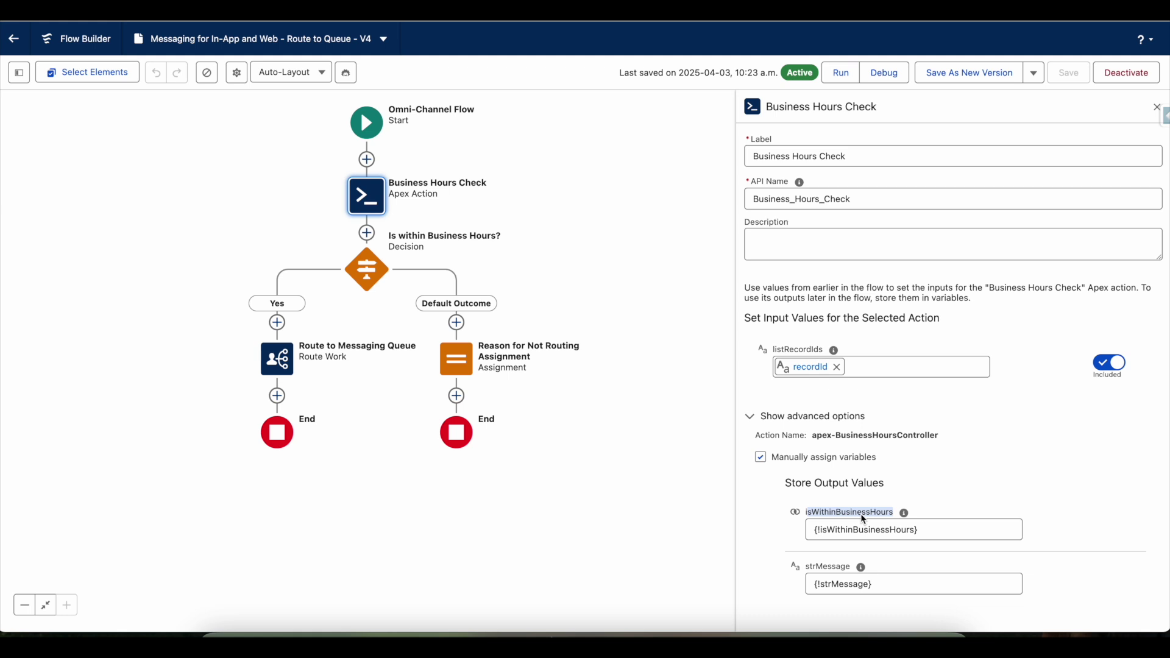
double_click(808, 569)
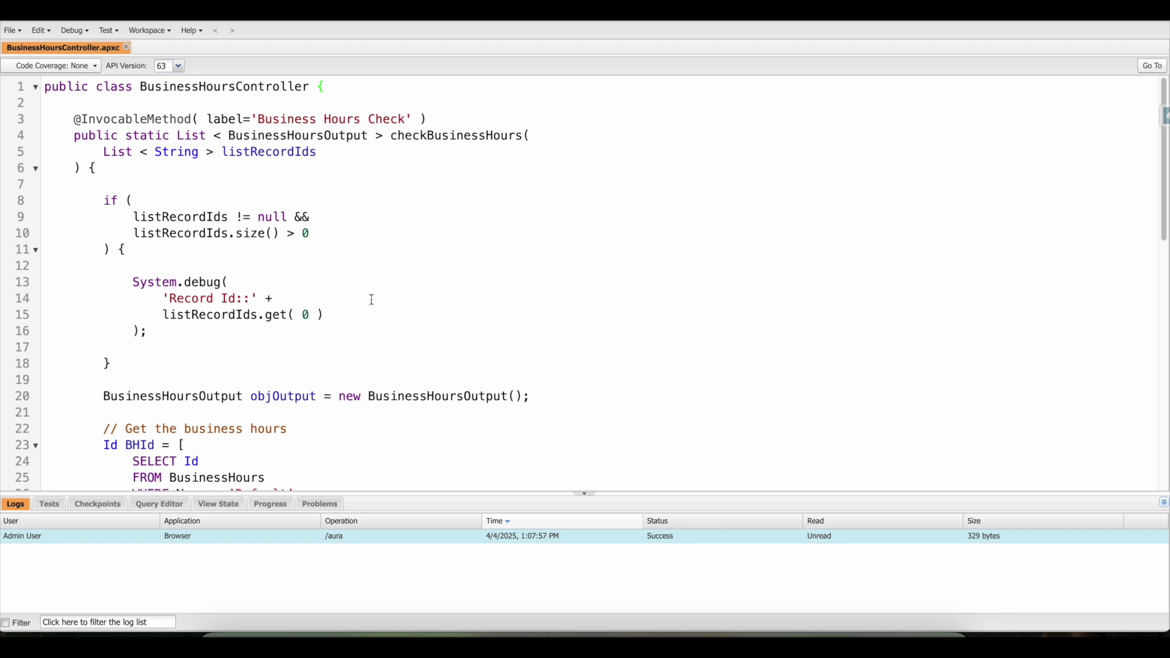
Scroll through the Apex business-hours class and highlight every use of isWithinBH
scroll(372, 300, down, 2)
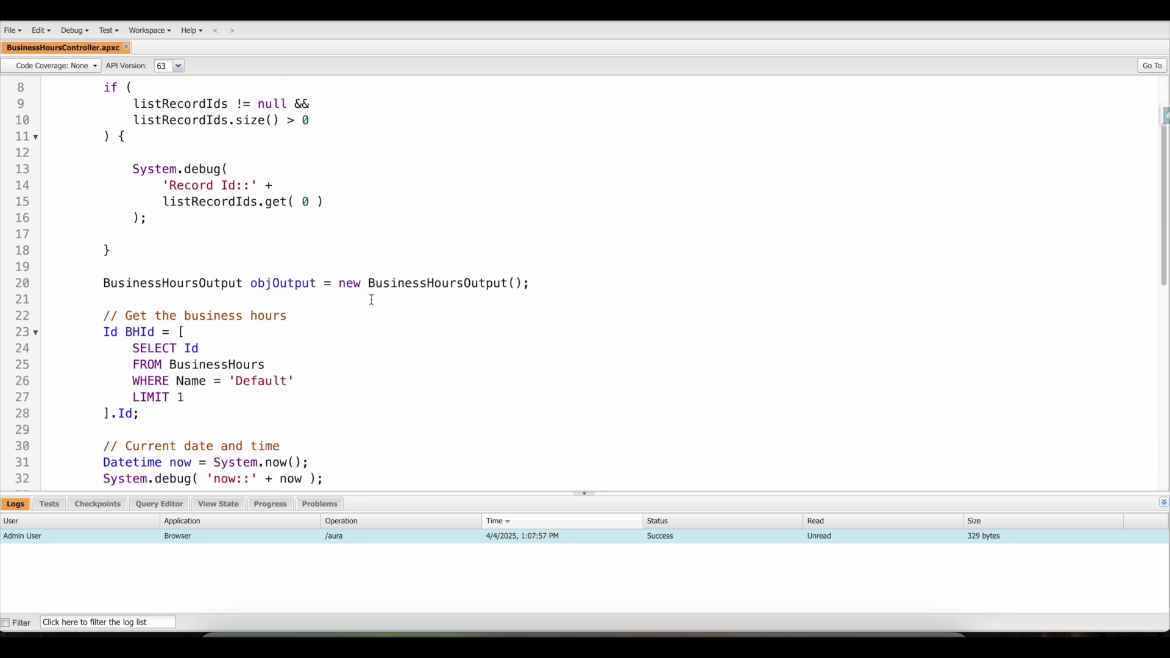
scroll(374, 298, down, 6)
scroll(373, 301, up, 8)
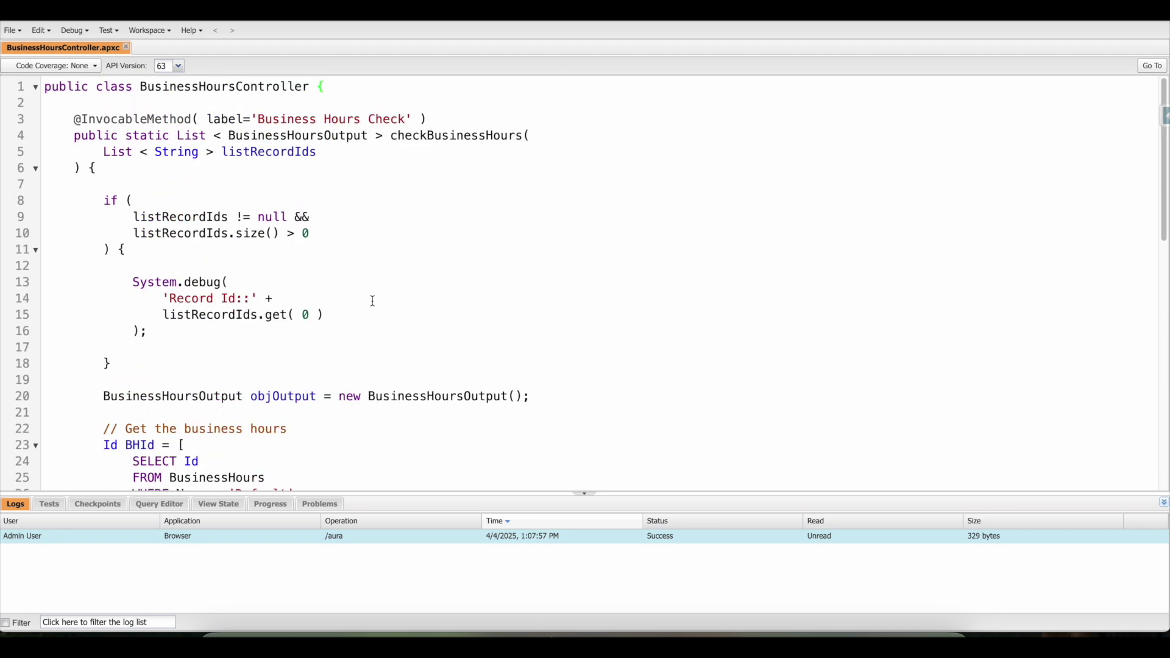
scroll(373, 301, down, 7)
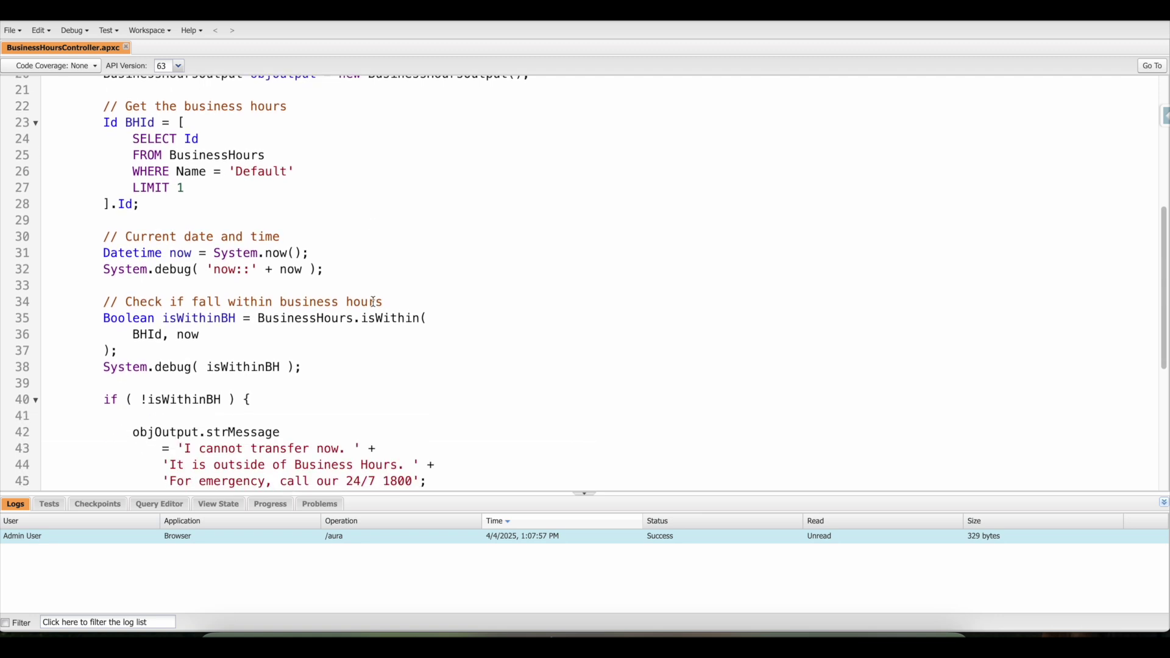
scroll(374, 302, down, 2)
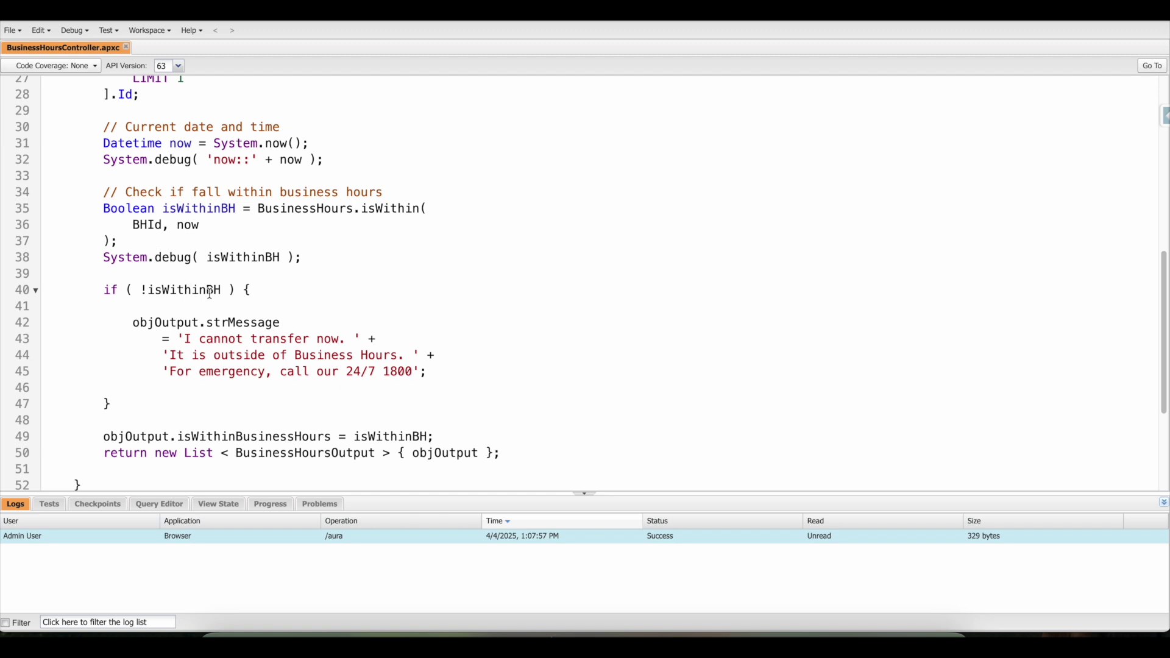
scroll(192, 241, up, 2)
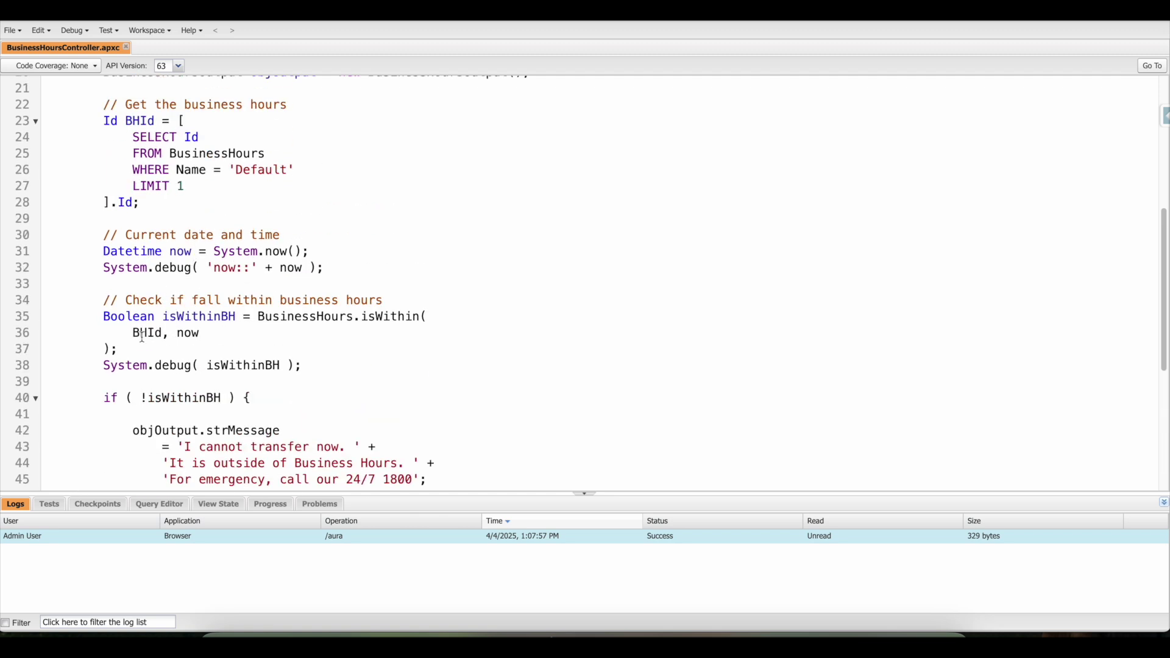
double_click(196, 317)
Highlight the first line of the after-hours message in the Apex code
scroll(189, 288, down, 2)
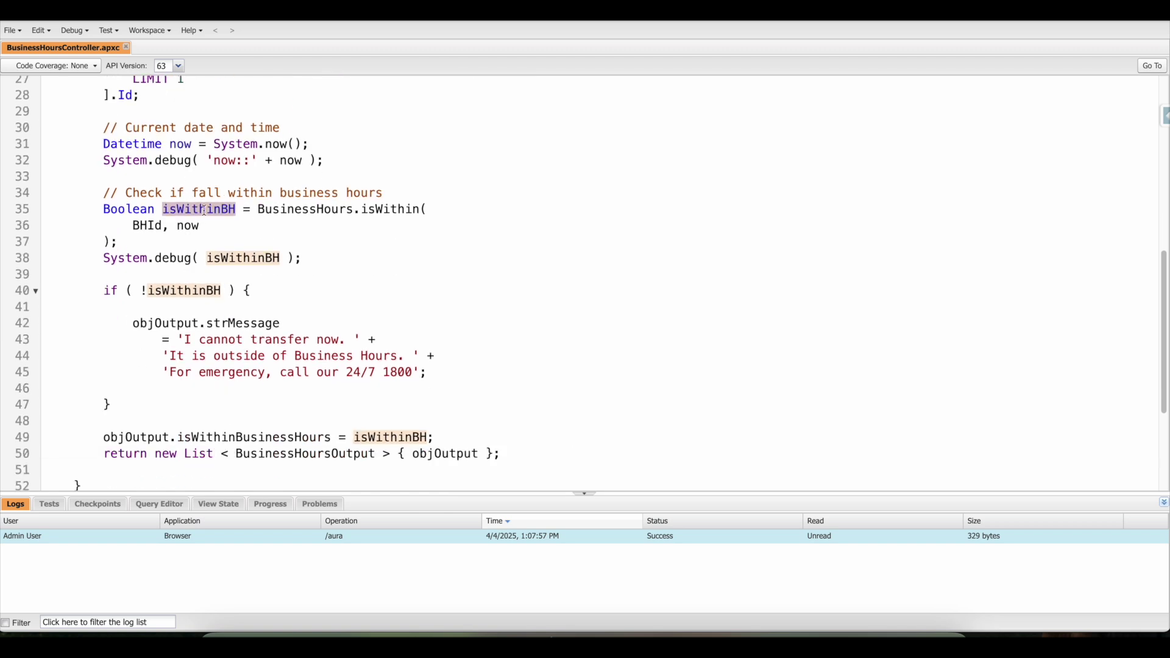
scroll(204, 210, down, 1)
scroll(204, 210, down, 2)
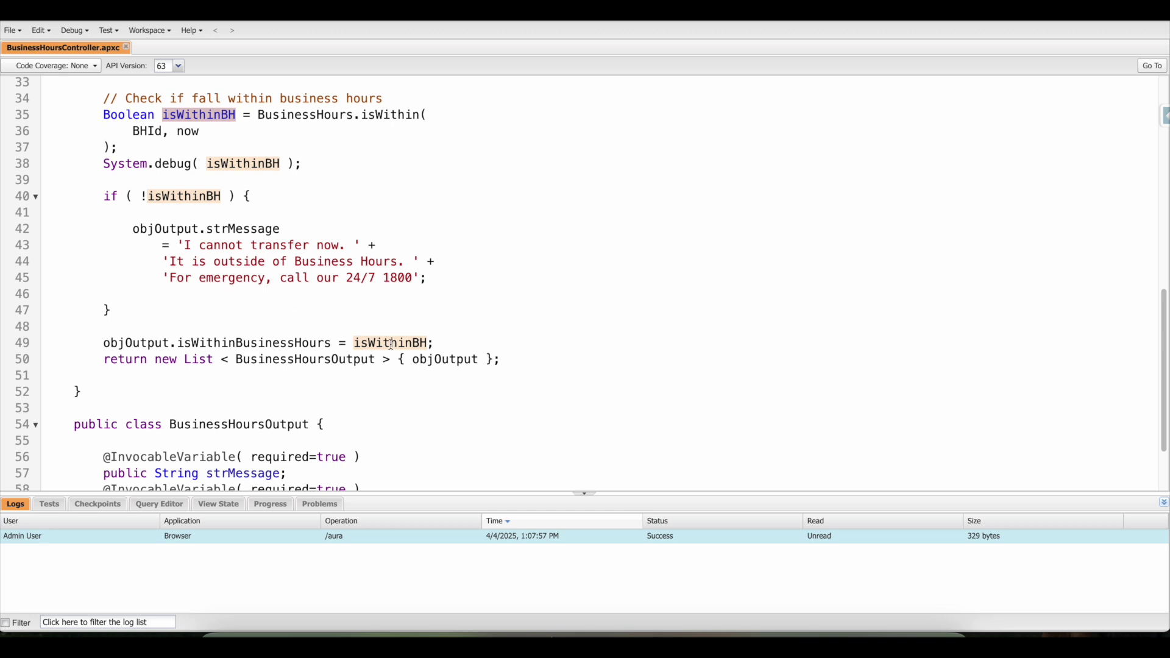
scroll(311, 286, up, 3)
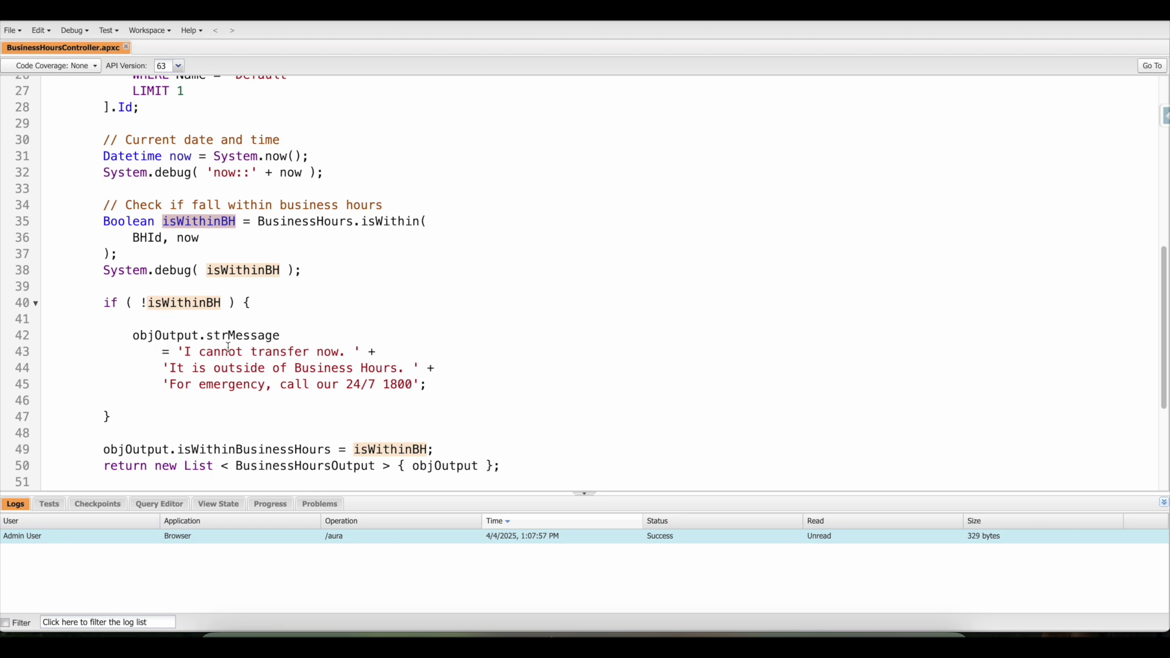
drag(185, 352, 377, 352)
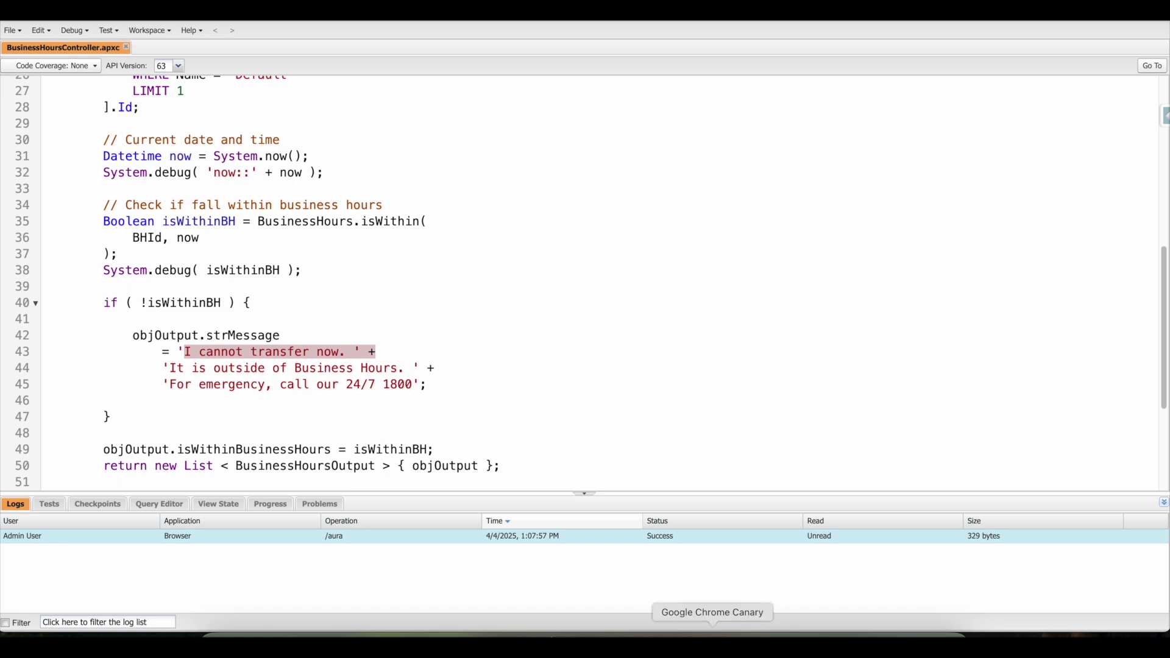
Compare the message with the chat, then open the 'Is within Business Hours?' decision
click(713, 640)
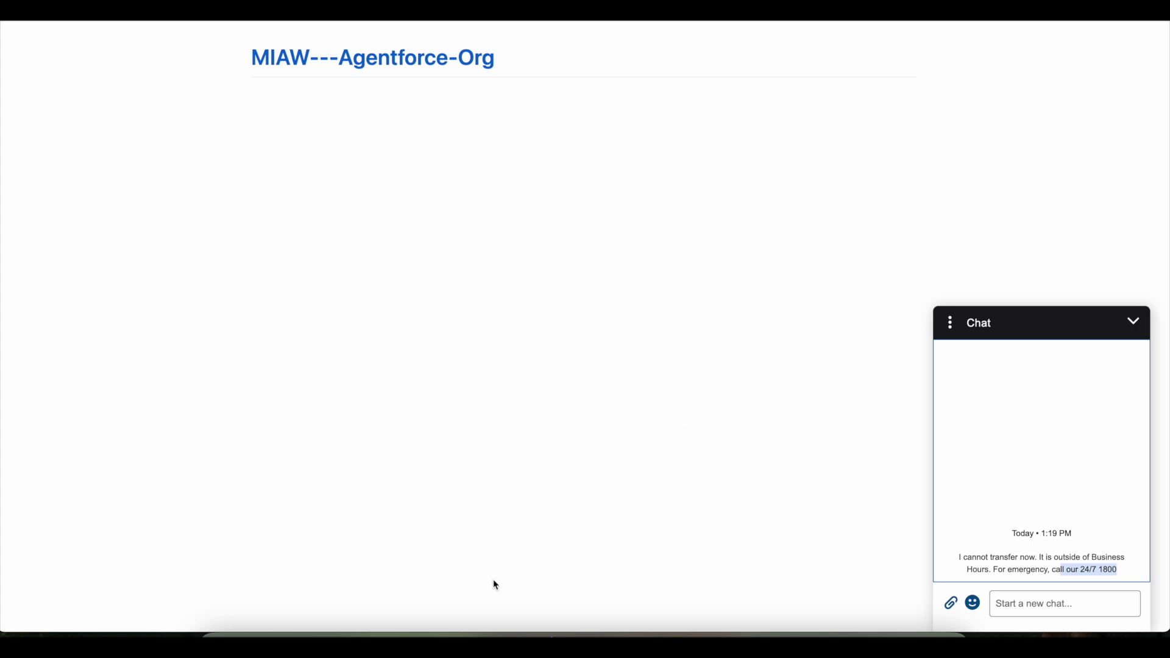
click(484, 639)
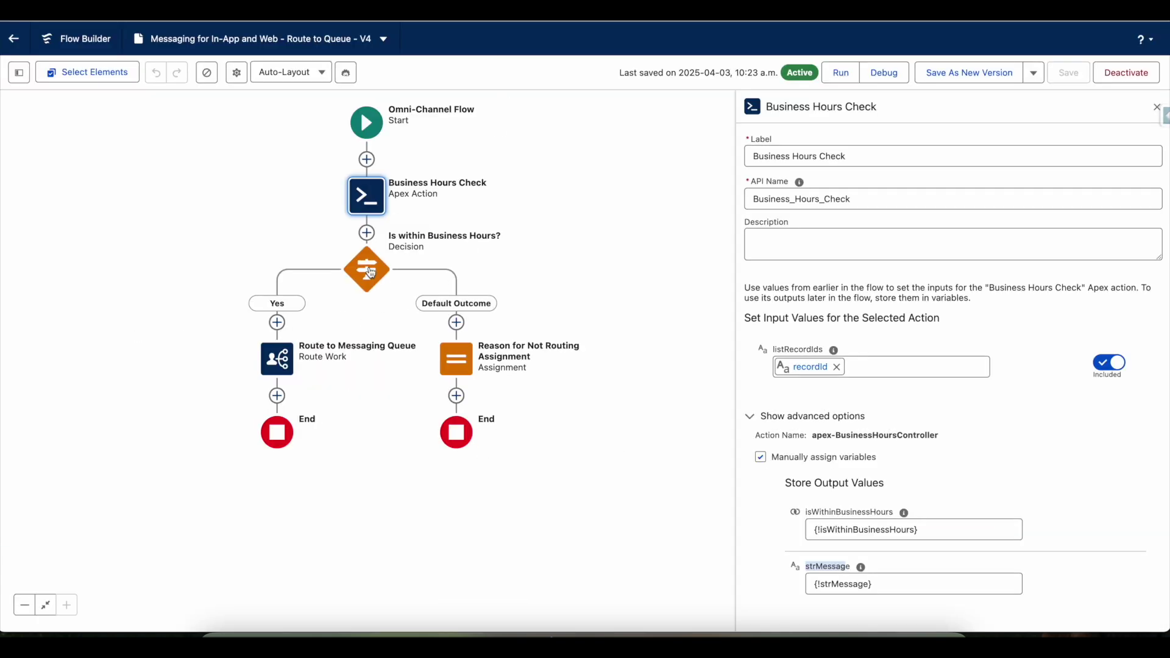
click(370, 272)
Review the decision condition, Route to Messaging Queue, and the Reason for Not Routing assignment setting strMessage
click(363, 402)
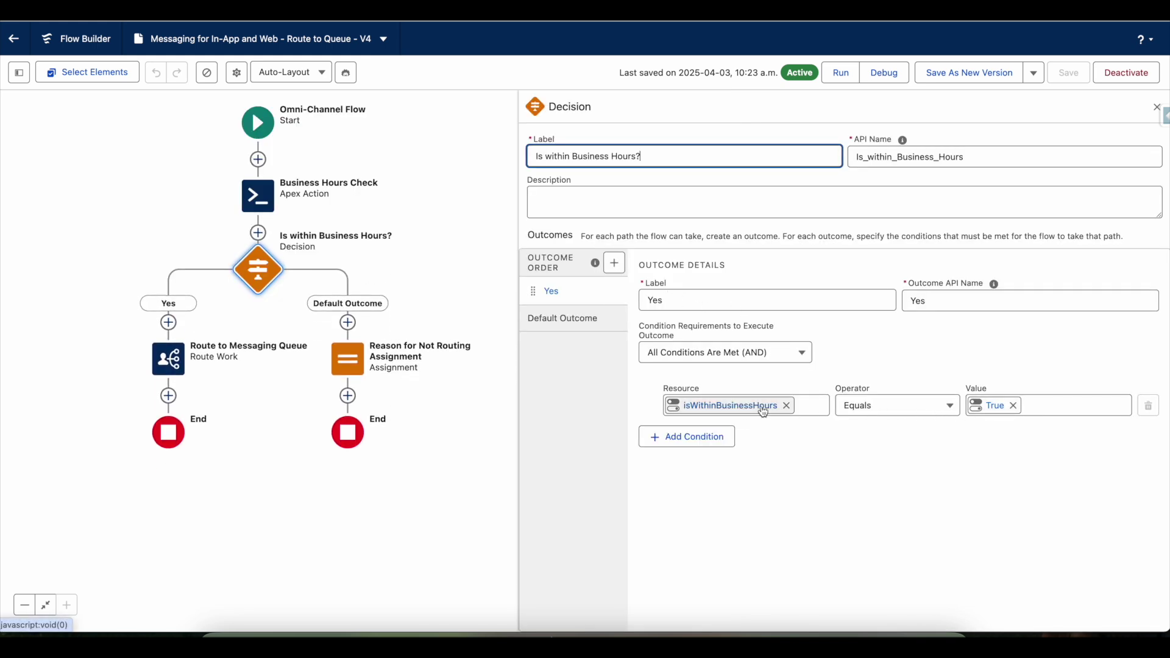
click(169, 354)
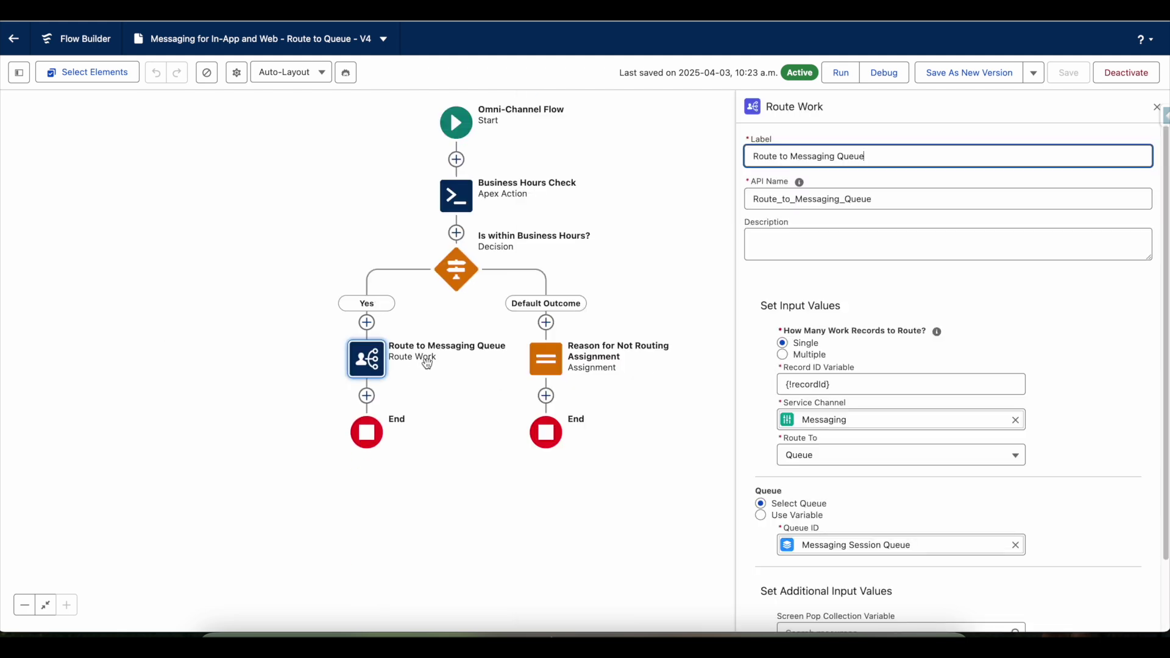
click(550, 364)
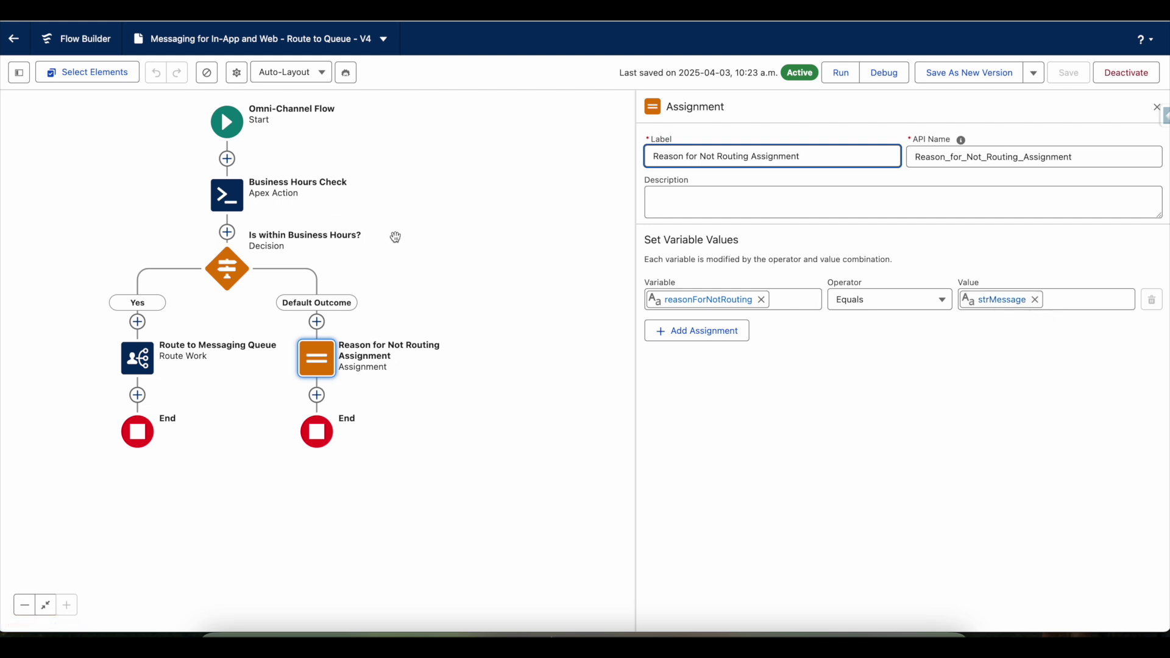
click(712, 637)
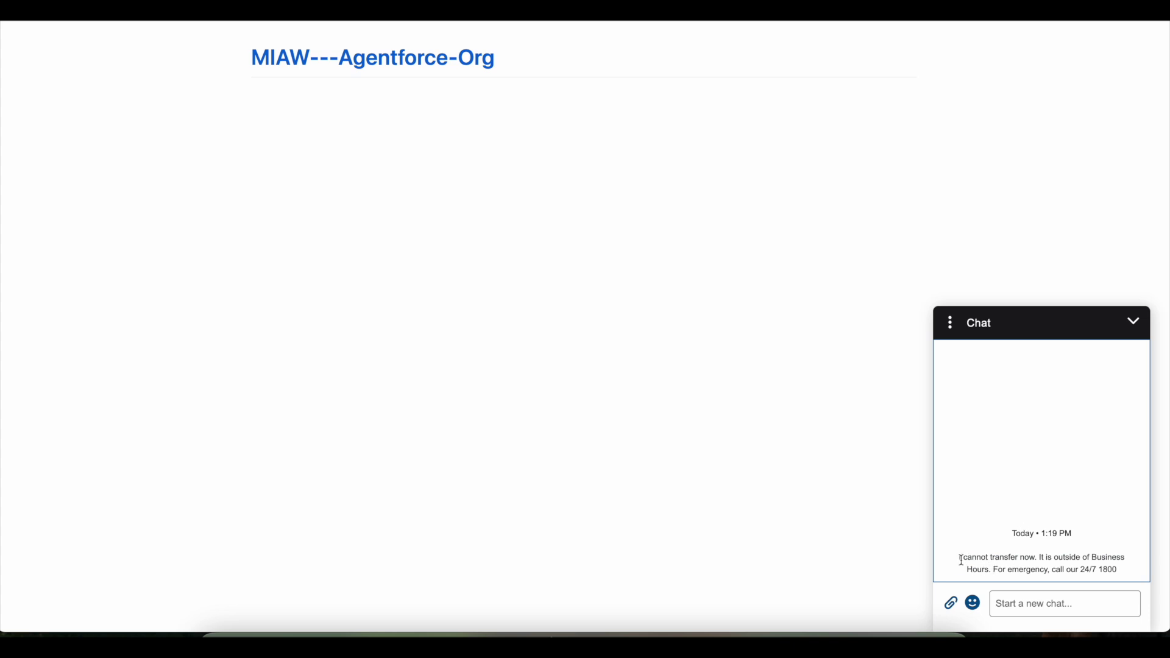
Select the whole after-hours chat message, then bring up the reasonForNotRouting blog post
drag(962, 559, 1126, 577)
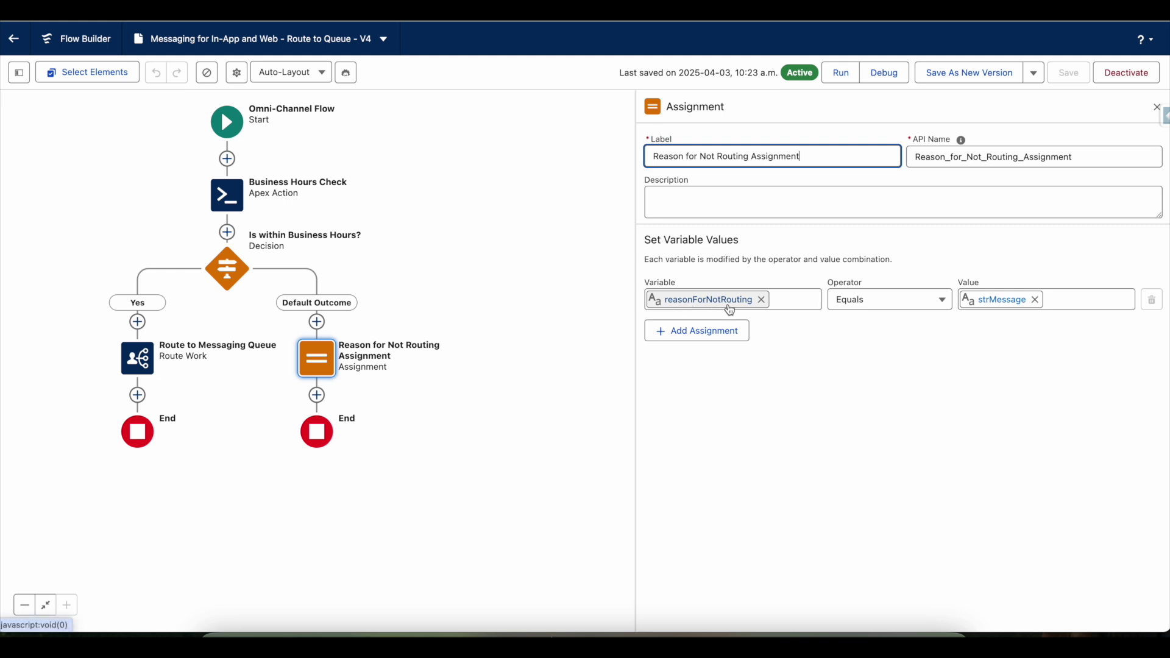
click(730, 637)
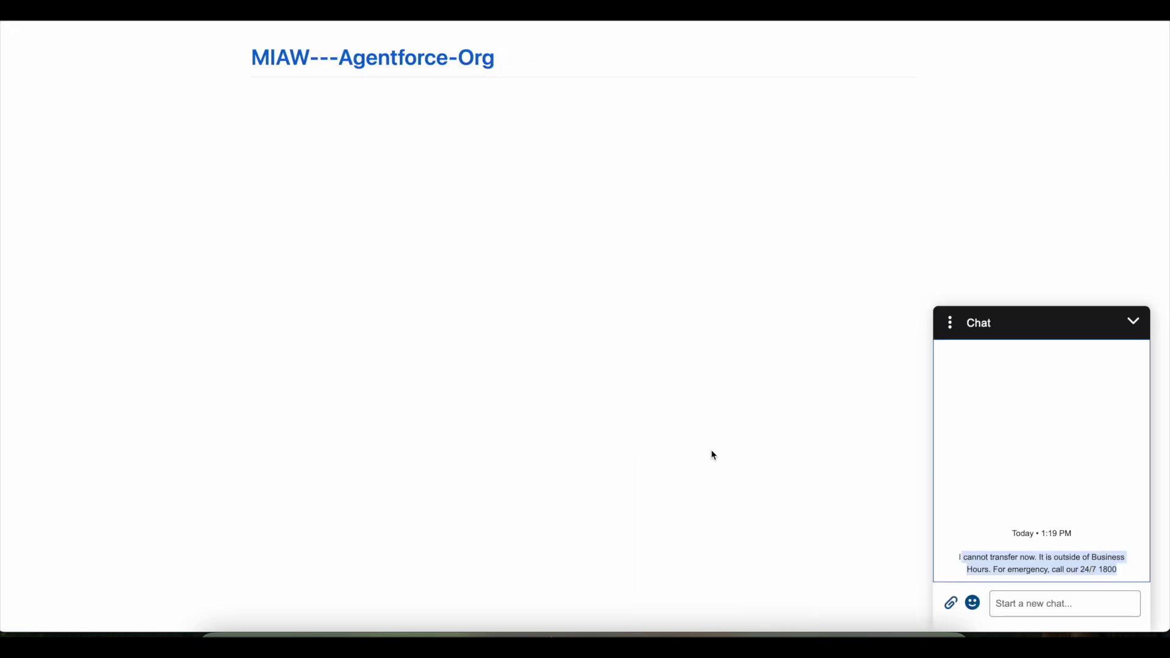
click(380, 636)
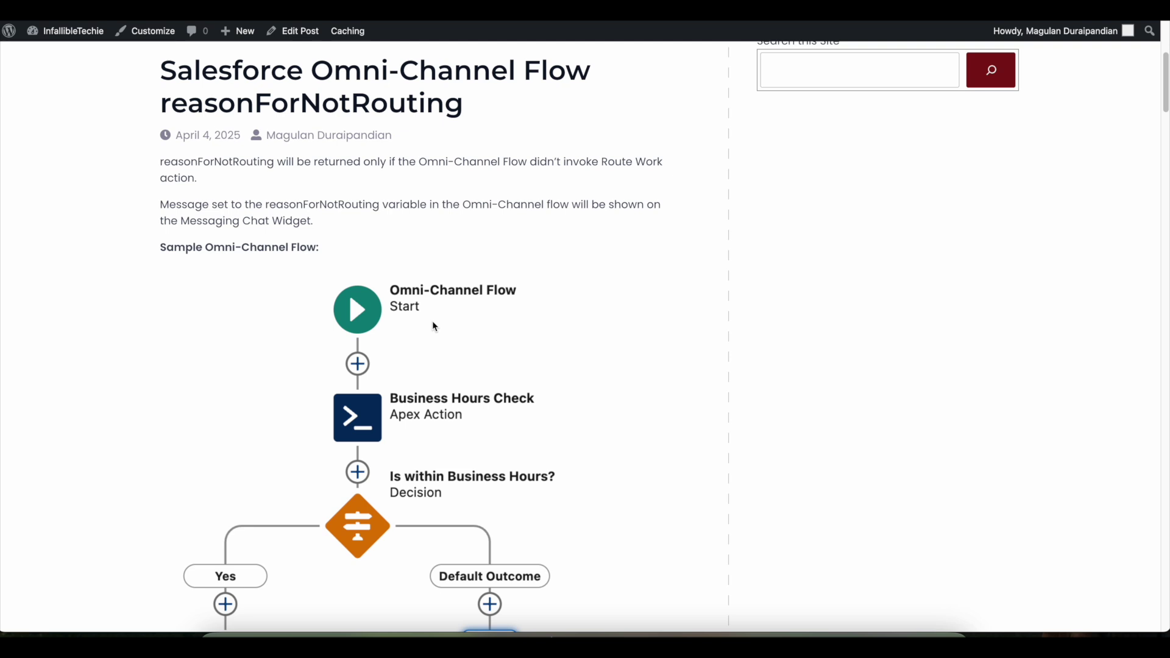
scroll(435, 327, down, 3)
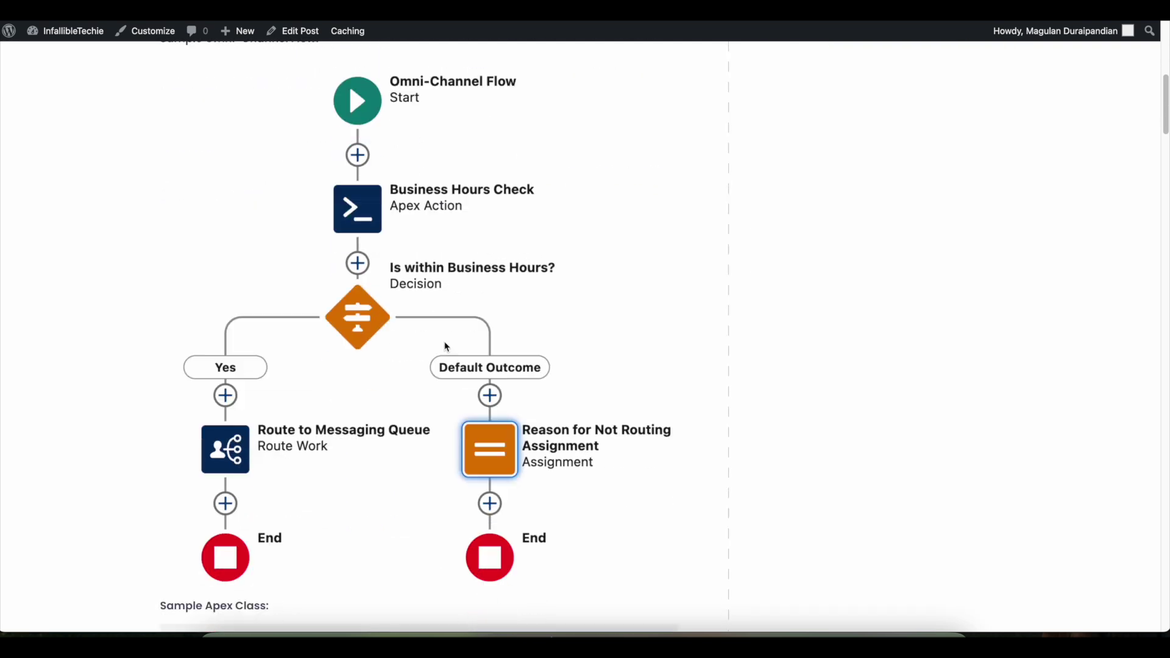
scroll(447, 346, down, 7)
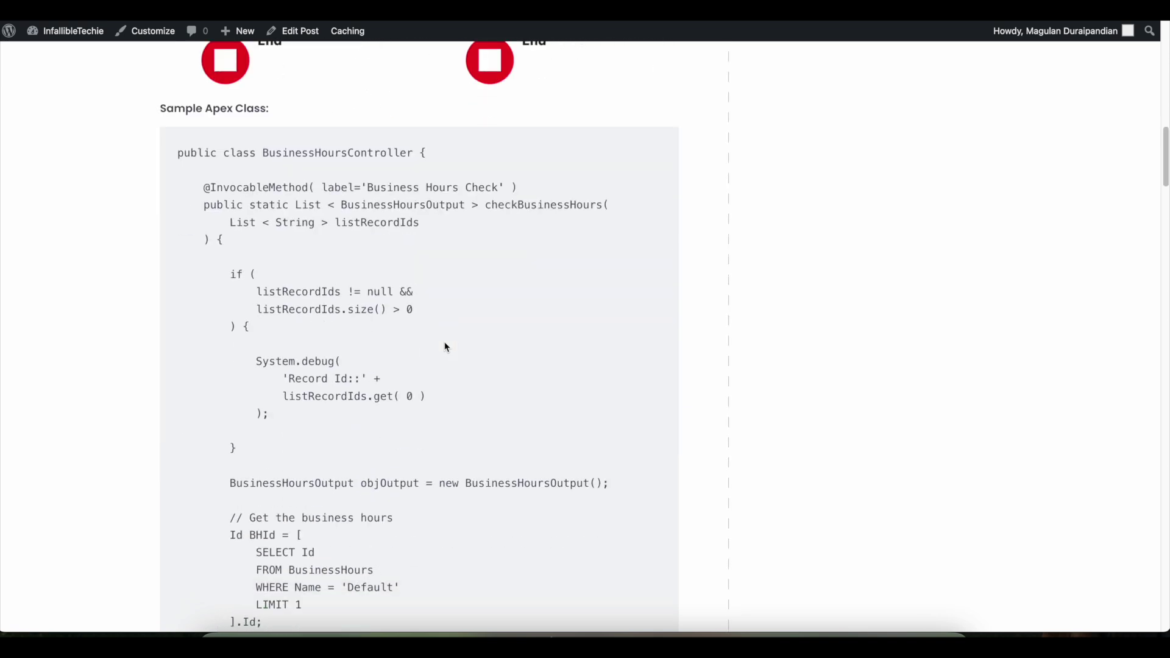
scroll(446, 346, down, 20)
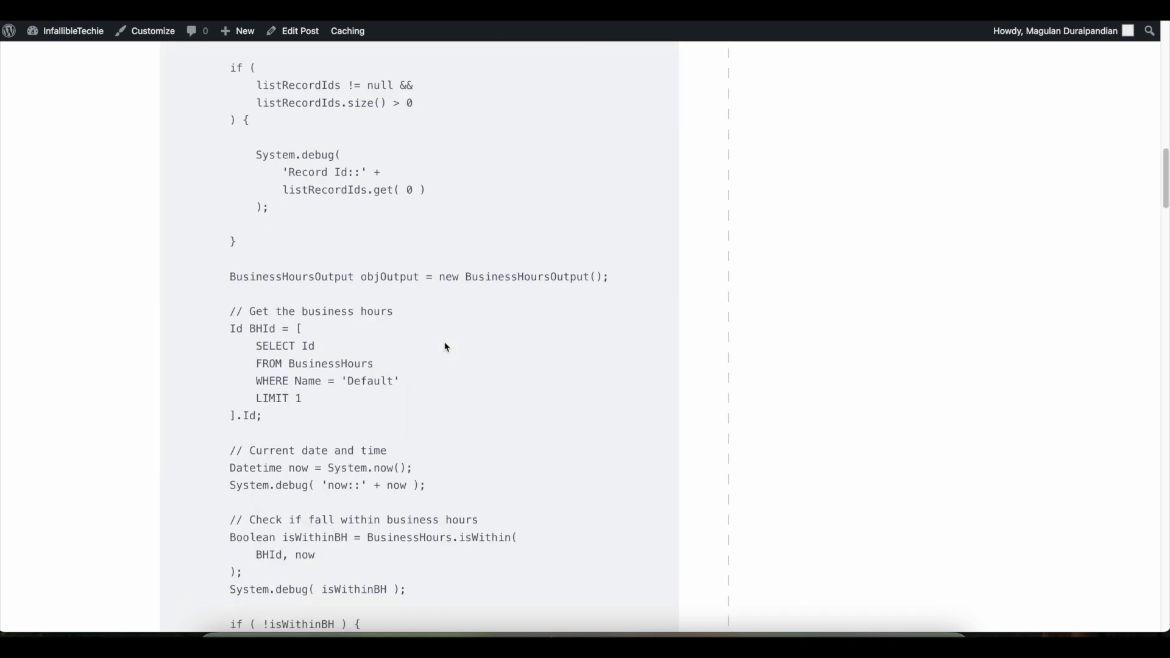
scroll(448, 346, down, 20)
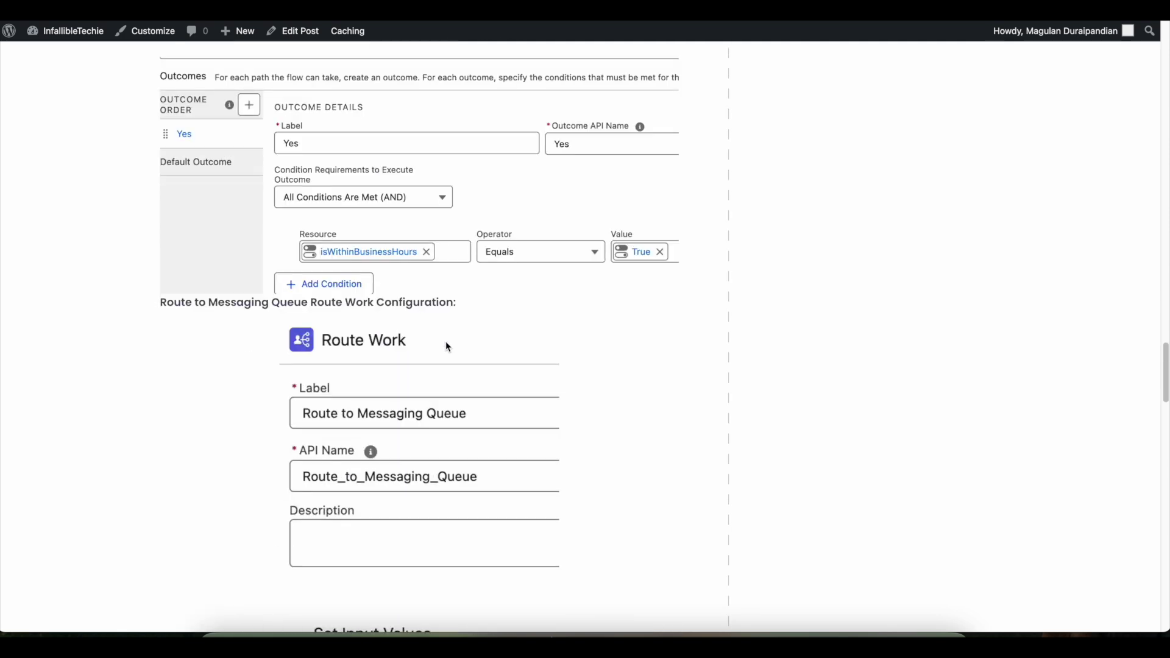
scroll(448, 347, down, 3)
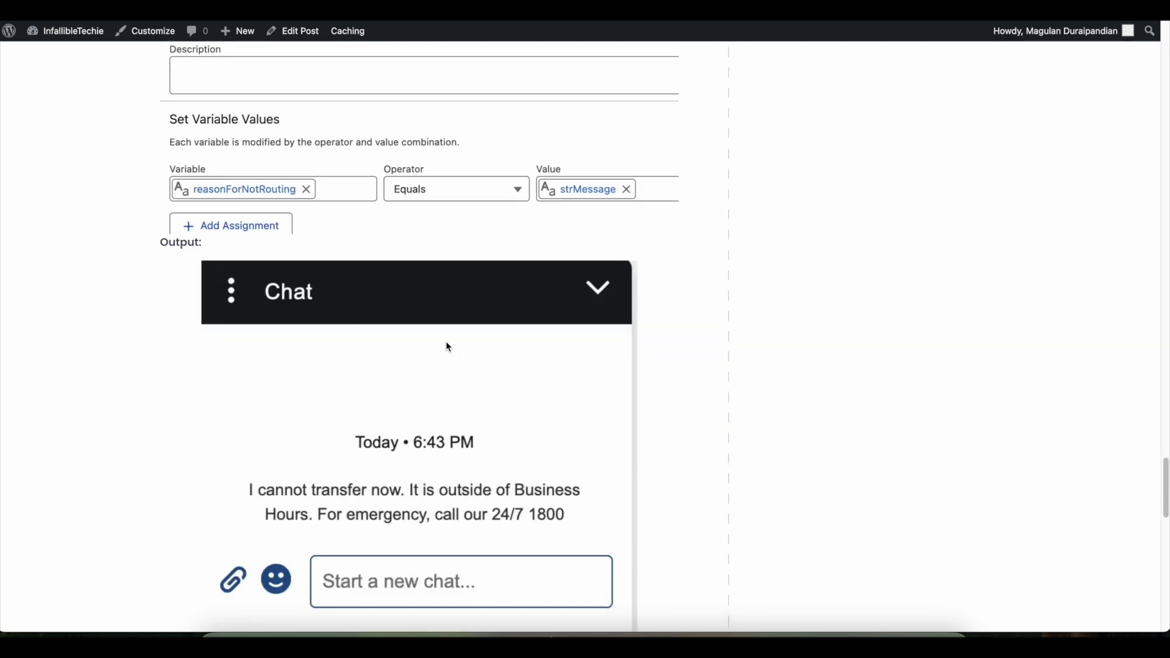
scroll(448, 347, down, 2)
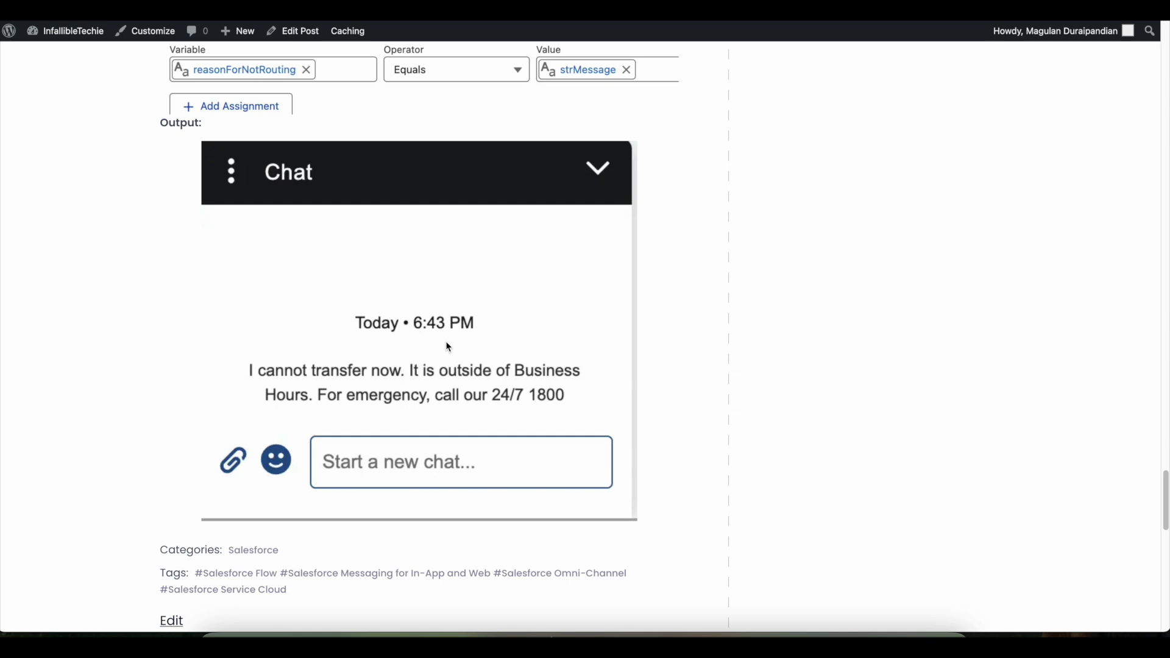
scroll(448, 347, up, 20)
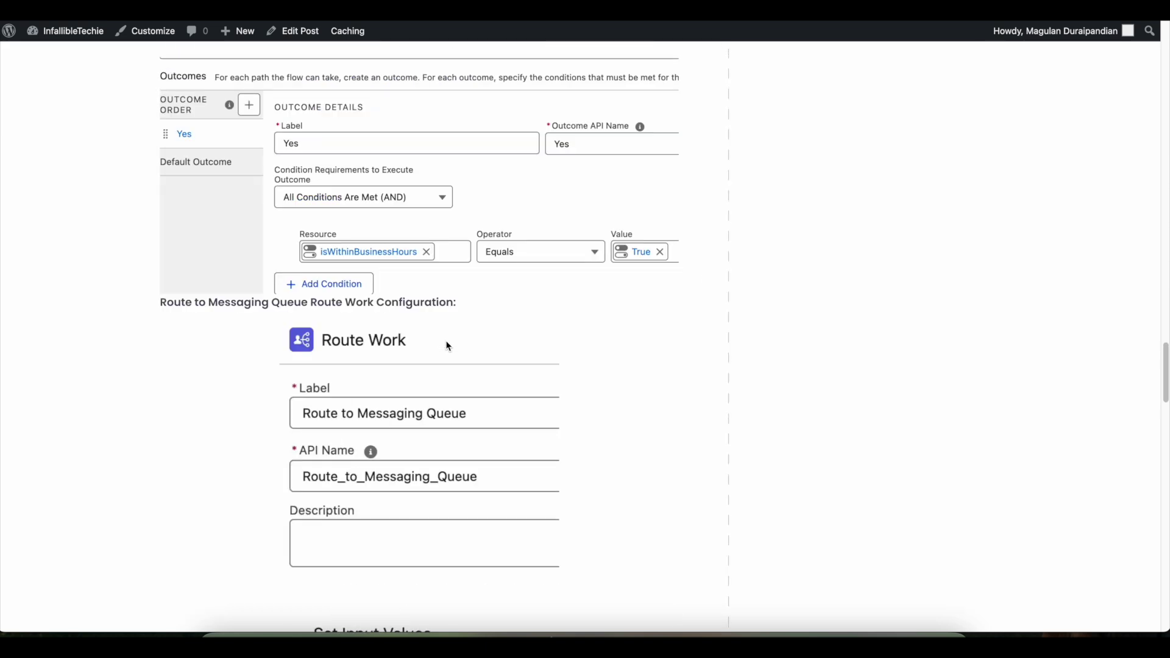
scroll(446, 340, up, 20)
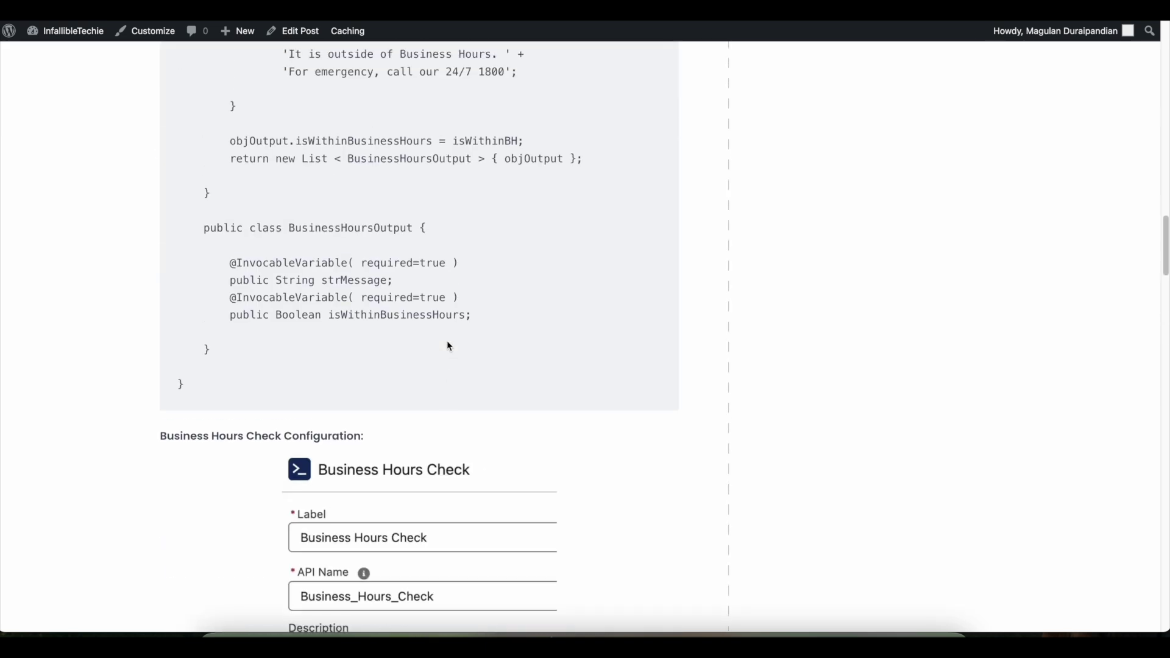
scroll(448, 345, up, 3)
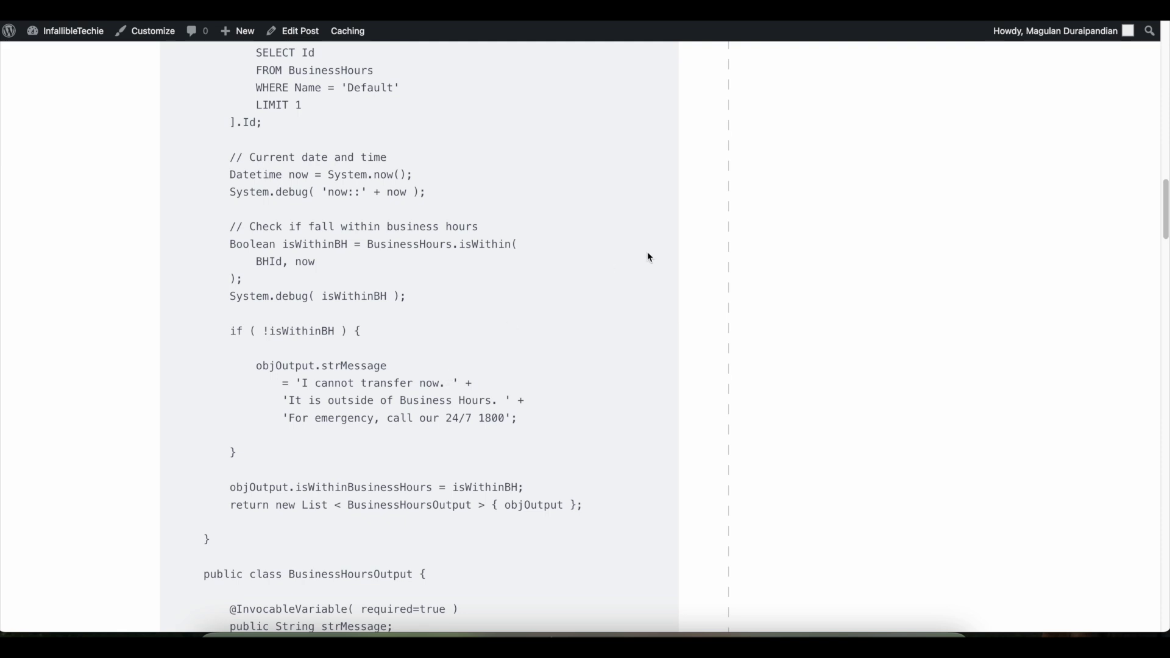
scroll(706, 234, up, 9)
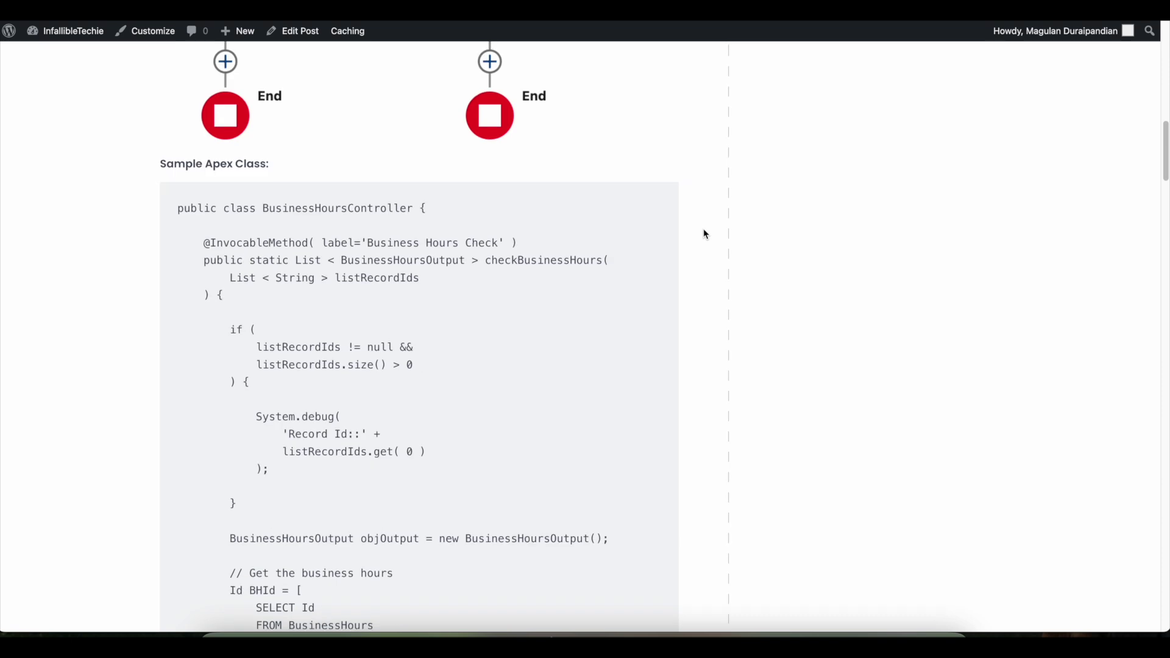
scroll(706, 234, up, 2)
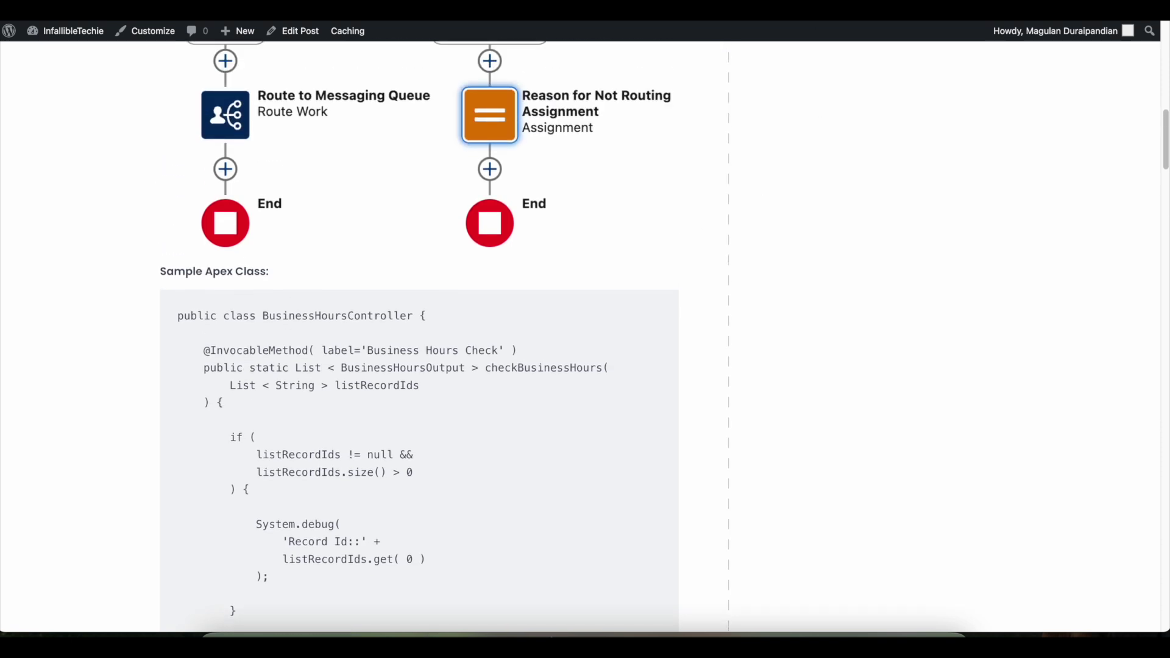